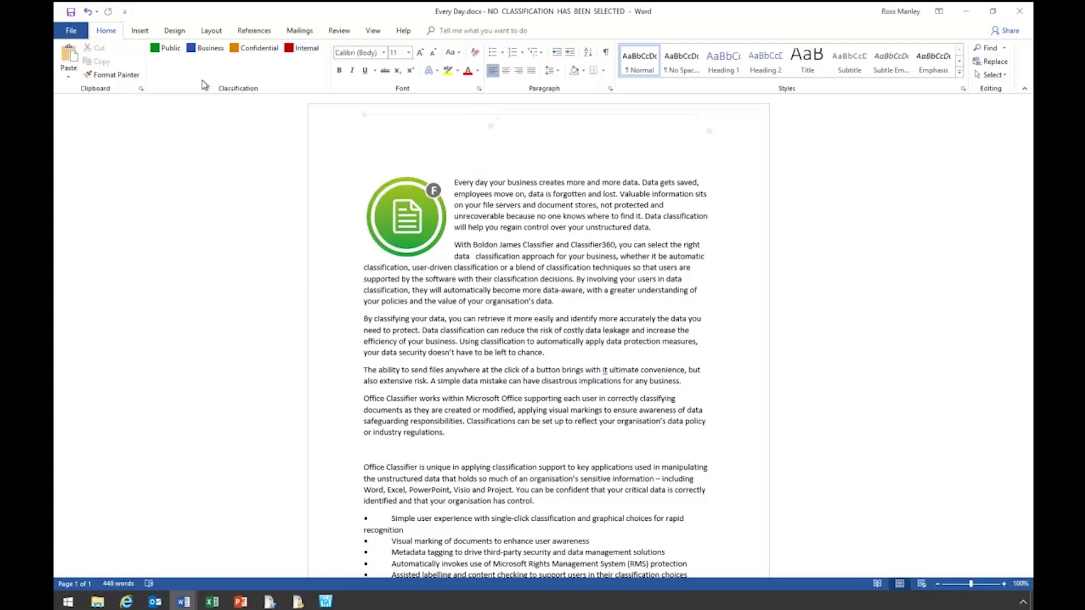
Classify the Every Day document as Business and scroll to check the footer marking.
{"action": "left_click", "coordinate": [197, 49]}
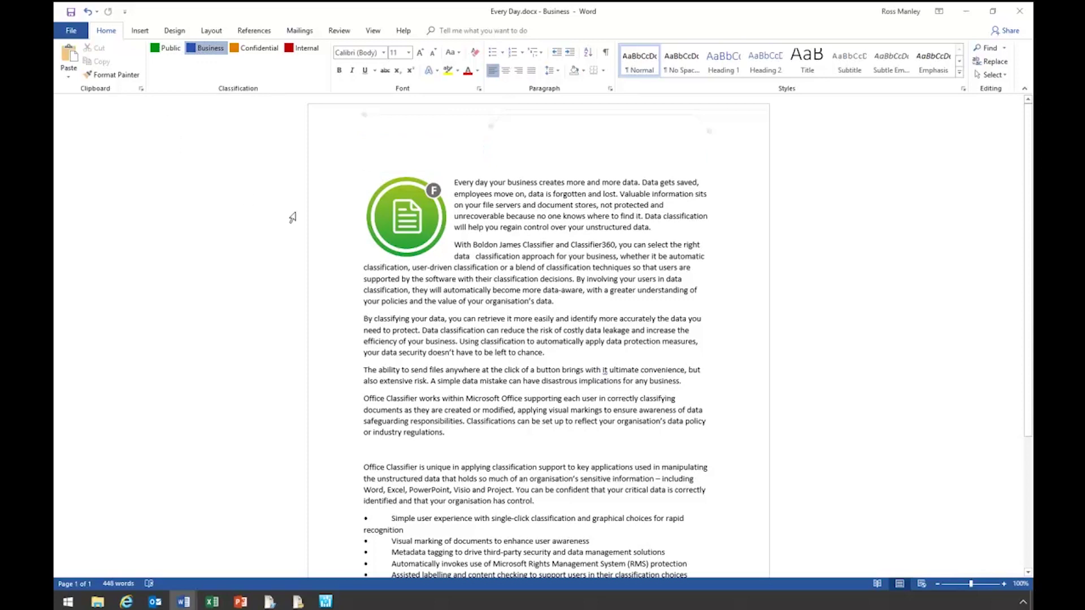
{"action": "scroll", "coordinate": [833, 234], "scroll_direction": "down", "scroll_amount": 2}
{"action": "scroll", "coordinate": [833, 233], "scroll_direction": "down", "scroll_amount": 2}
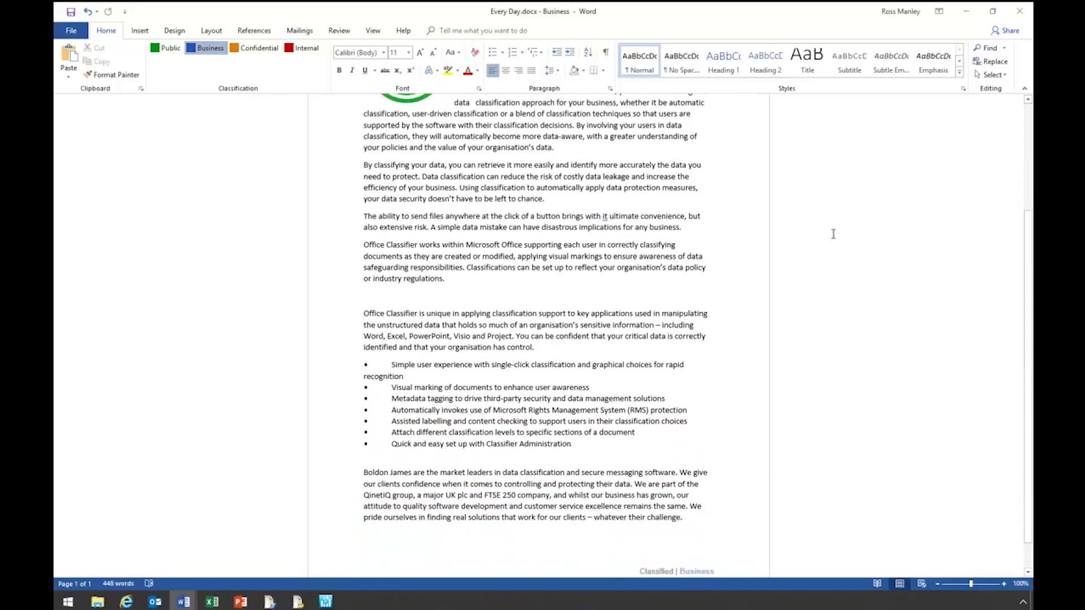
{"action": "scroll", "coordinate": [832, 232], "scroll_direction": "down", "scroll_amount": 1}
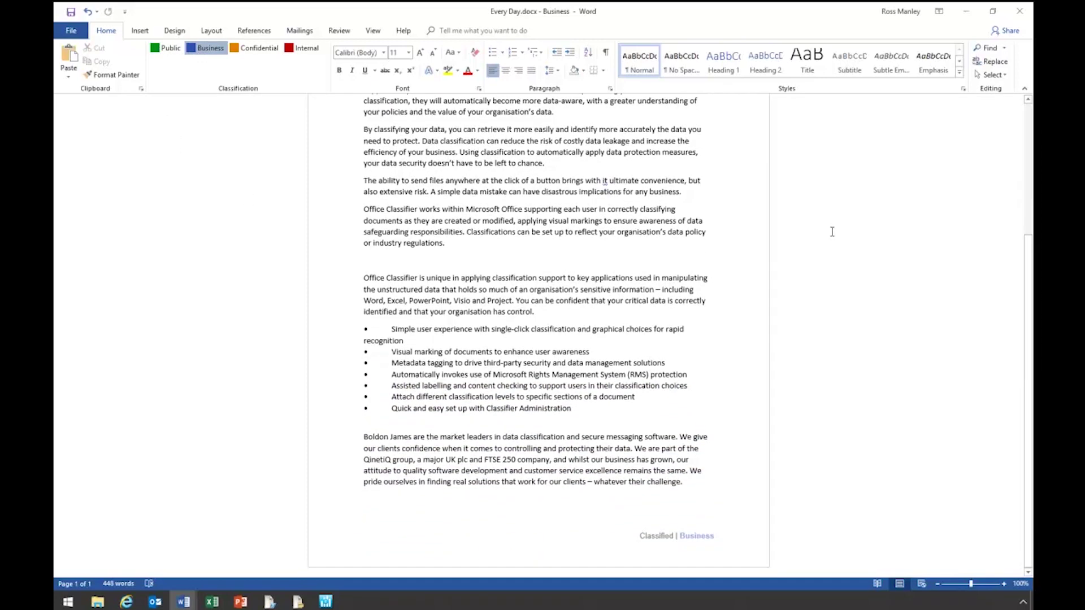
{"action": "scroll", "coordinate": [833, 232], "scroll_direction": "up", "scroll_amount": 3}
{"action": "scroll", "coordinate": [833, 232], "scroll_direction": "up", "scroll_amount": 2}
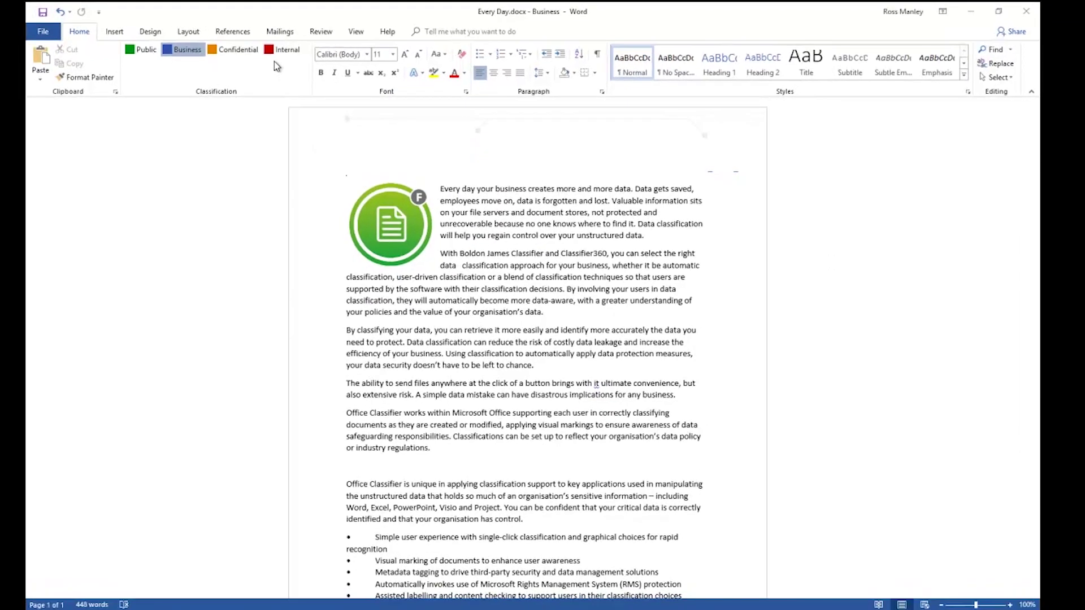
Reclassify the document as Internal and review the new header and footer markings.
{"action": "left_click", "coordinate": [279, 50]}
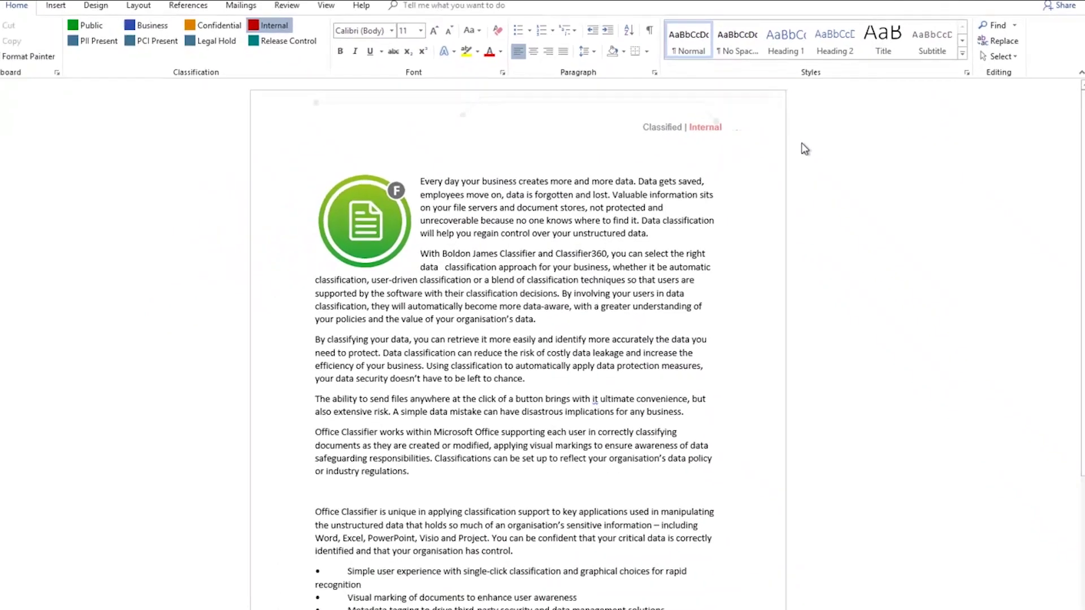
{"action": "scroll", "coordinate": [810, 131], "scroll_direction": "down", "scroll_amount": 2}
{"action": "scroll", "coordinate": [809, 131], "scroll_direction": "down", "scroll_amount": 3}
{"action": "scroll", "coordinate": [806, 135], "scroll_direction": "down", "scroll_amount": 2}
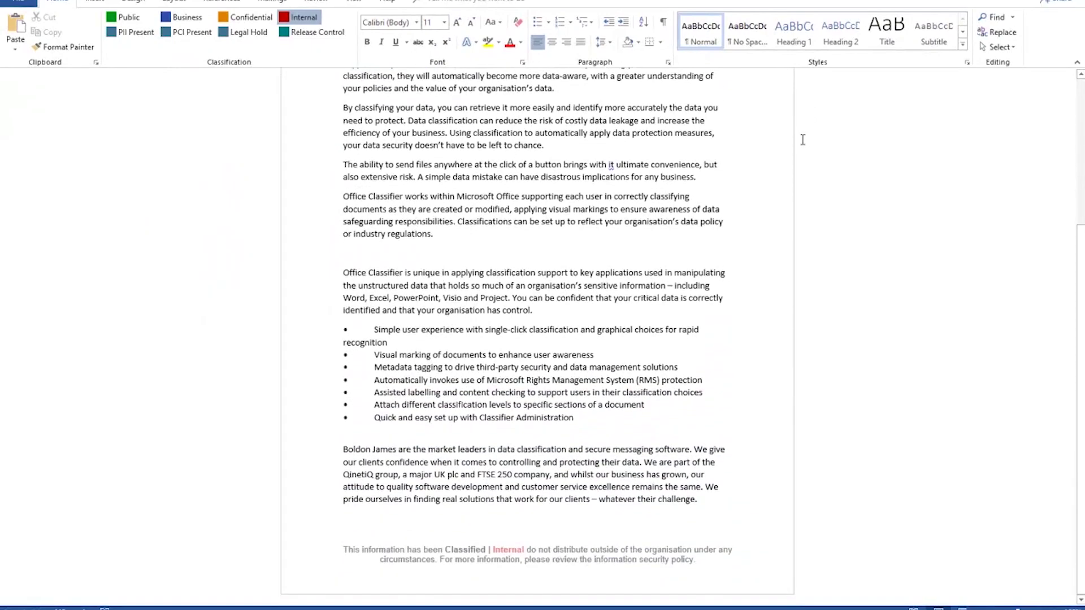
{"action": "scroll", "coordinate": [802, 140], "scroll_direction": "up", "scroll_amount": 1}
{"action": "scroll", "coordinate": [802, 140], "scroll_direction": "up", "scroll_amount": 2}
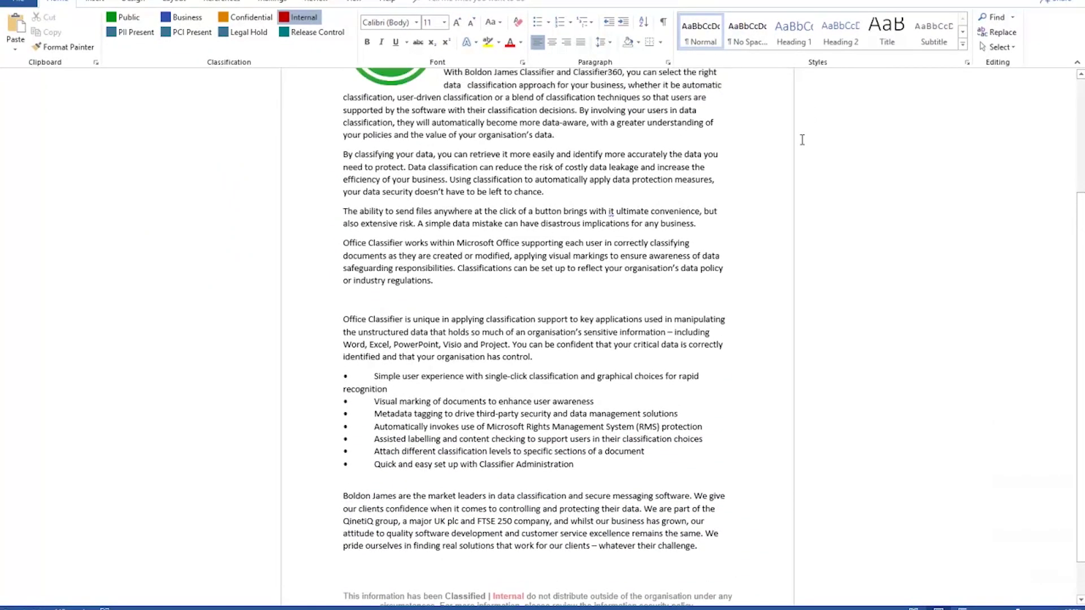
{"action": "scroll", "coordinate": [802, 138], "scroll_direction": "up", "scroll_amount": 3}
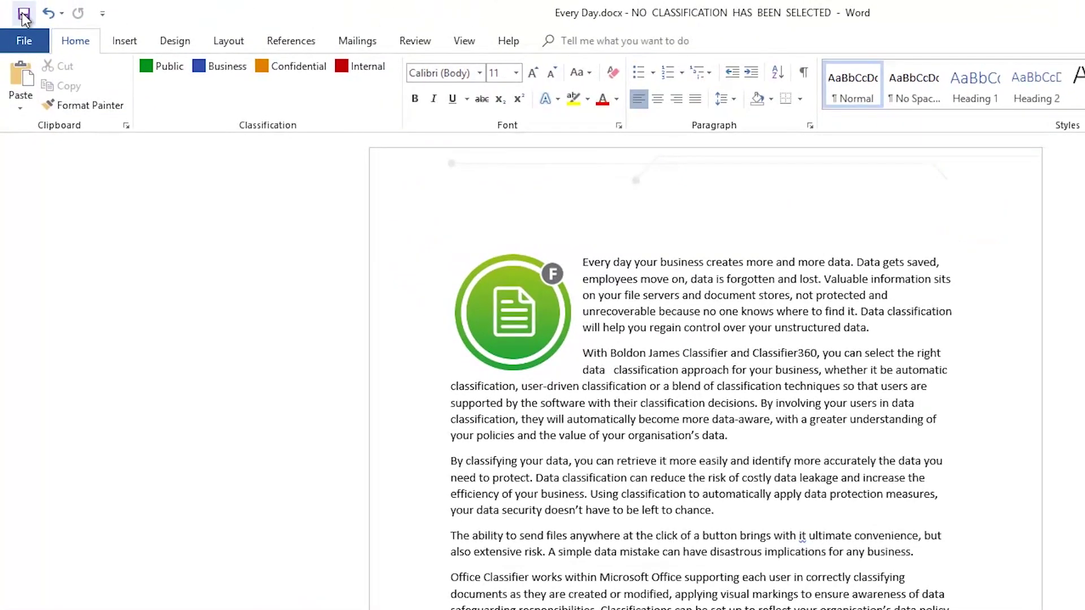
Save Every Day, choosing Internal in the Classifier Label dialog.
{"action": "left_click", "coordinate": [23, 15]}
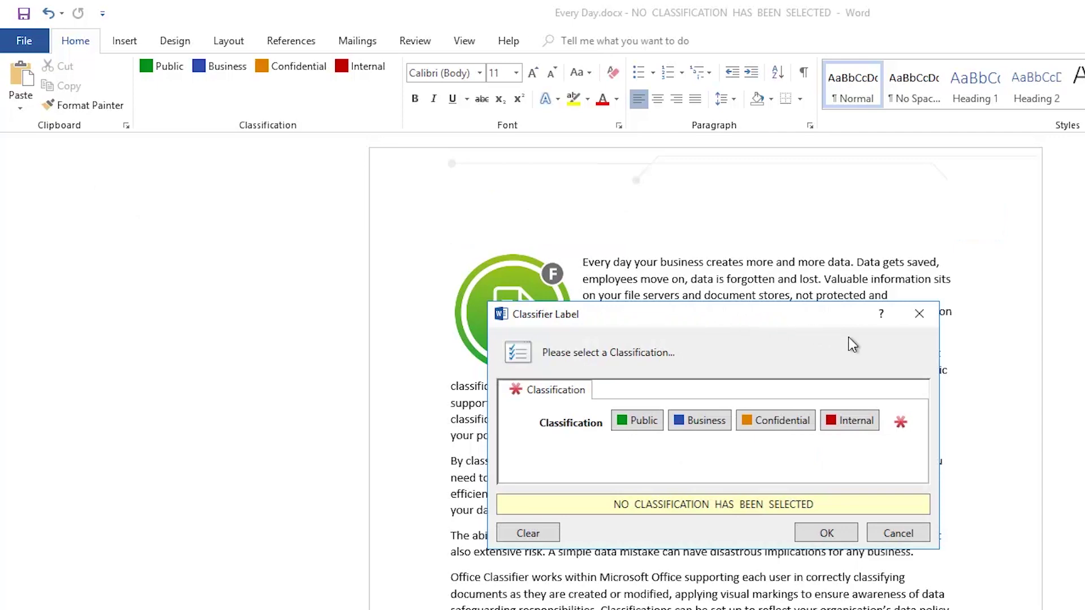
{"action": "left_click", "coordinate": [863, 420]}
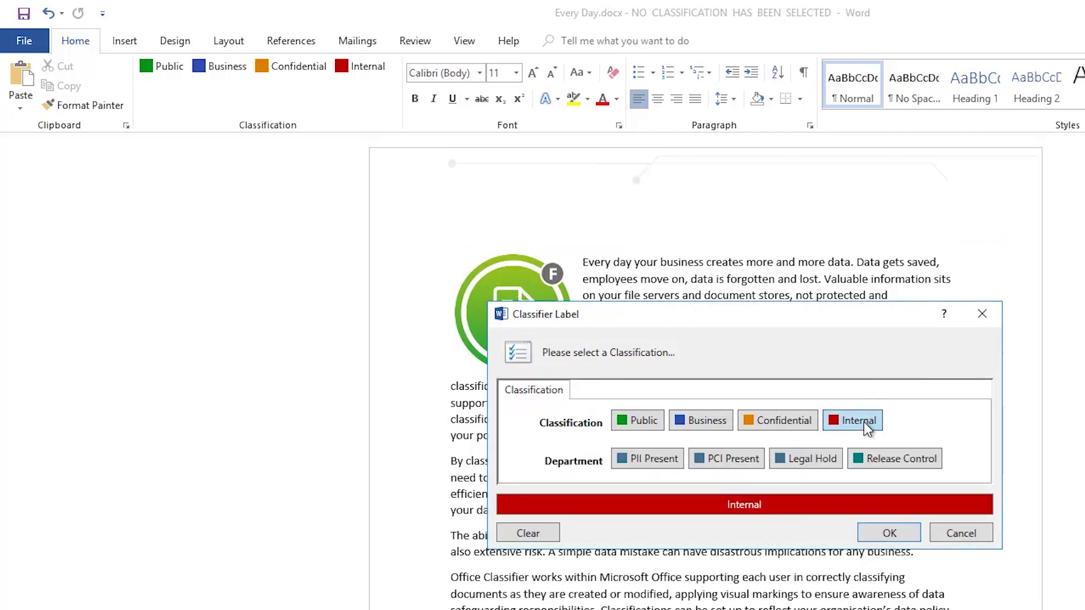
{"action": "left_click", "coordinate": [889, 534]}
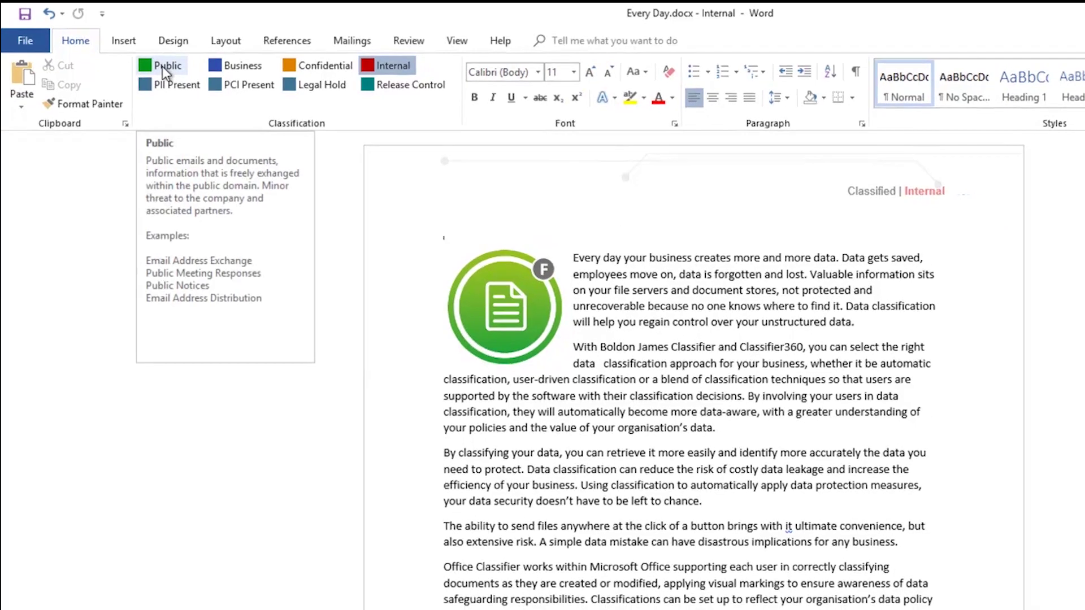
Downgrade the document to Public and continue past the Policy Check.
{"action": "left_click", "coordinate": [165, 70]}
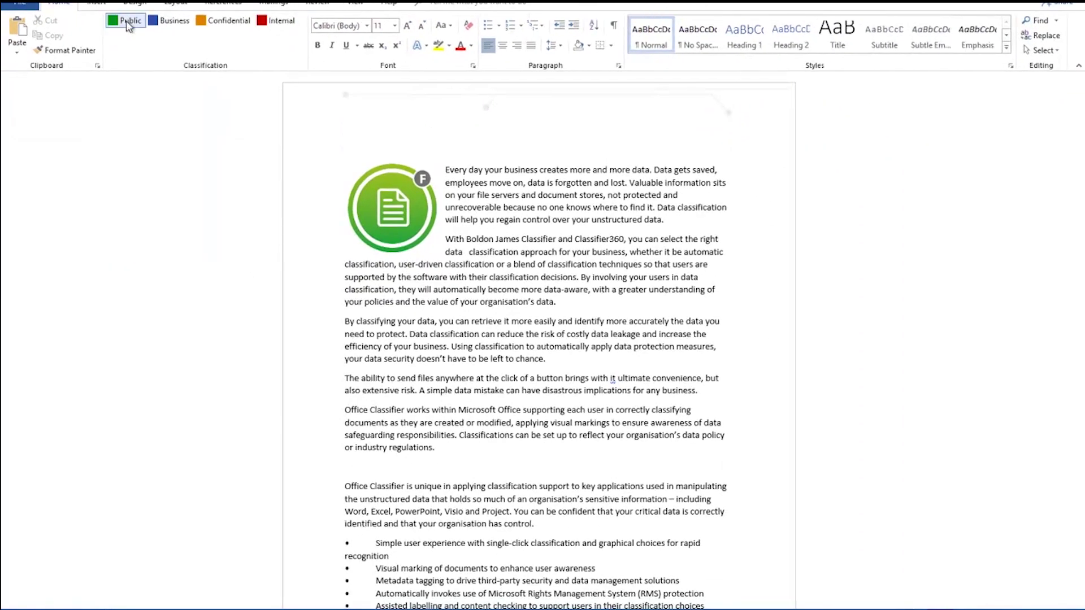
{"action": "left_click", "coordinate": [128, 22]}
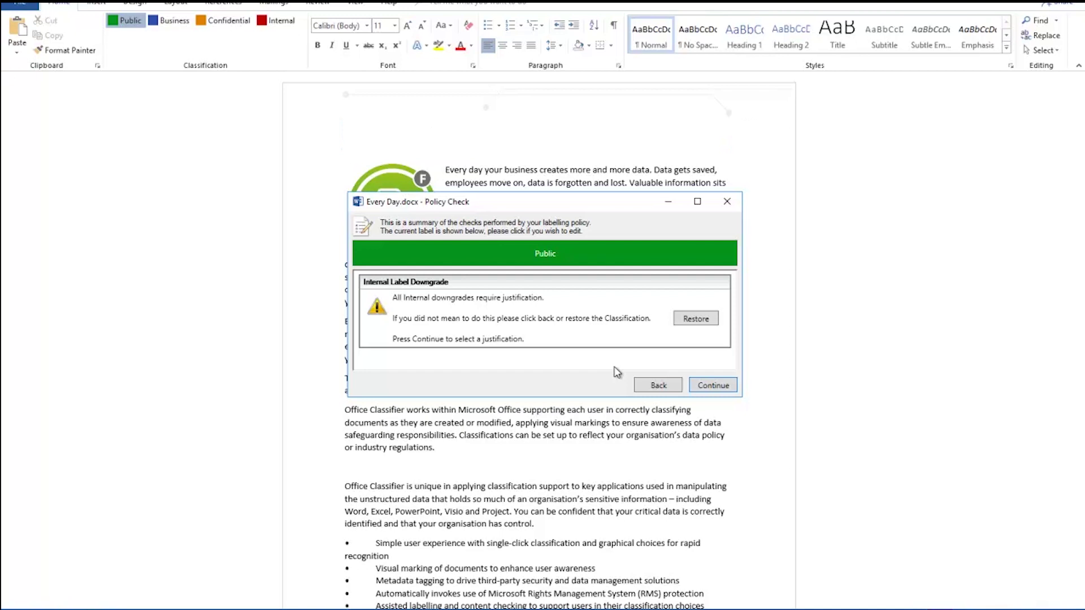
{"action": "left_click", "coordinate": [720, 386]}
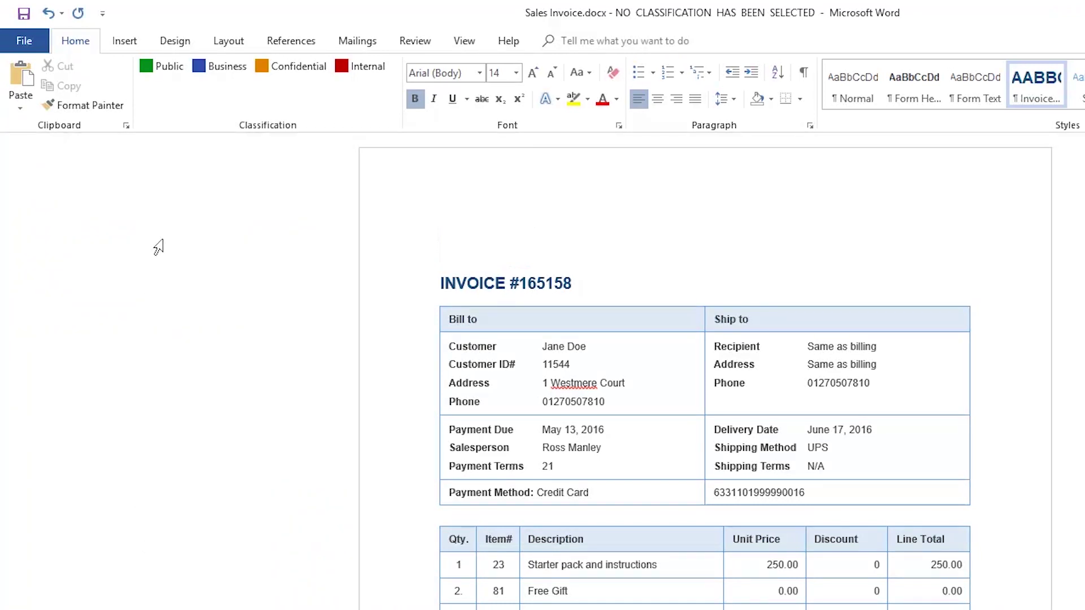
Highlight the invoice's card-number row, save to auto-label Confidential | PCI Present, then try Public.
{"action": "right_click", "coordinate": [158, 247]}
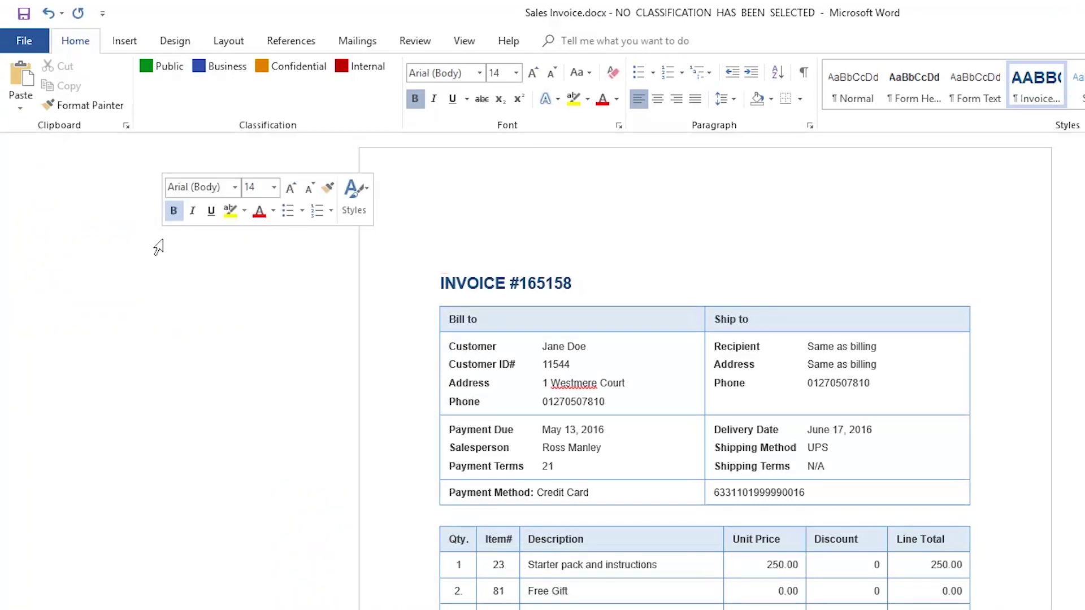
{"action": "left_click", "coordinate": [667, 277]}
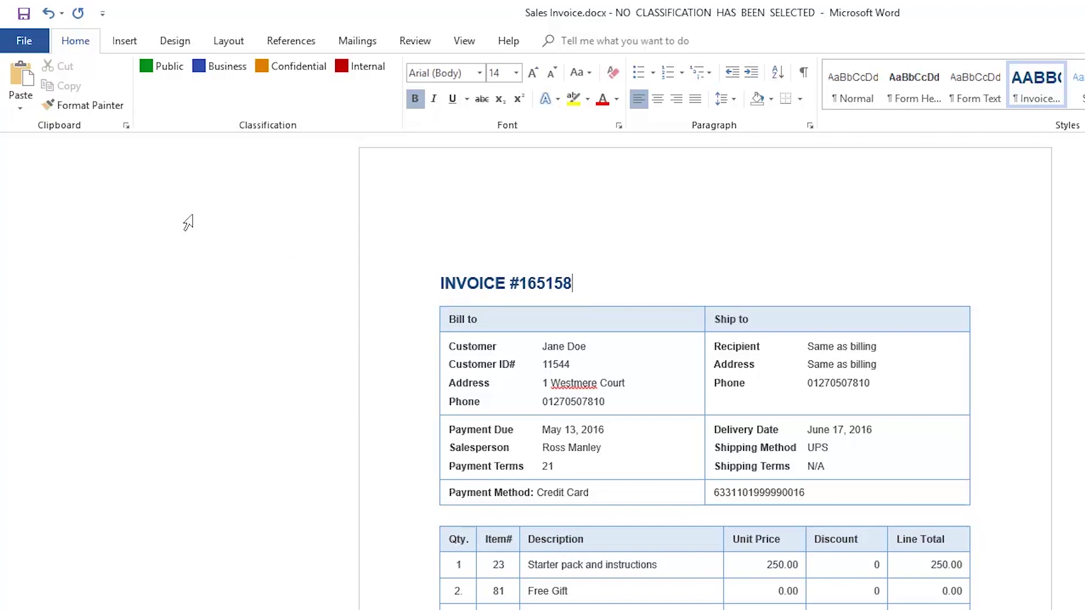
{"action": "mouse_move", "coordinate": [442, 494]}
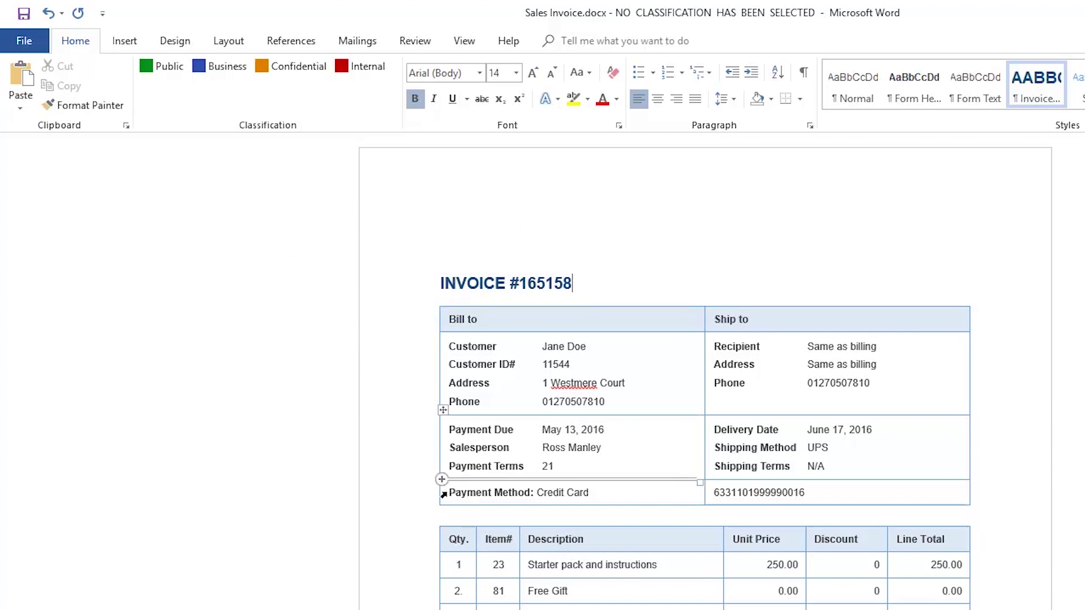
{"action": "left_click_drag", "start_coordinate": [446, 493], "coordinate": [737, 500]}
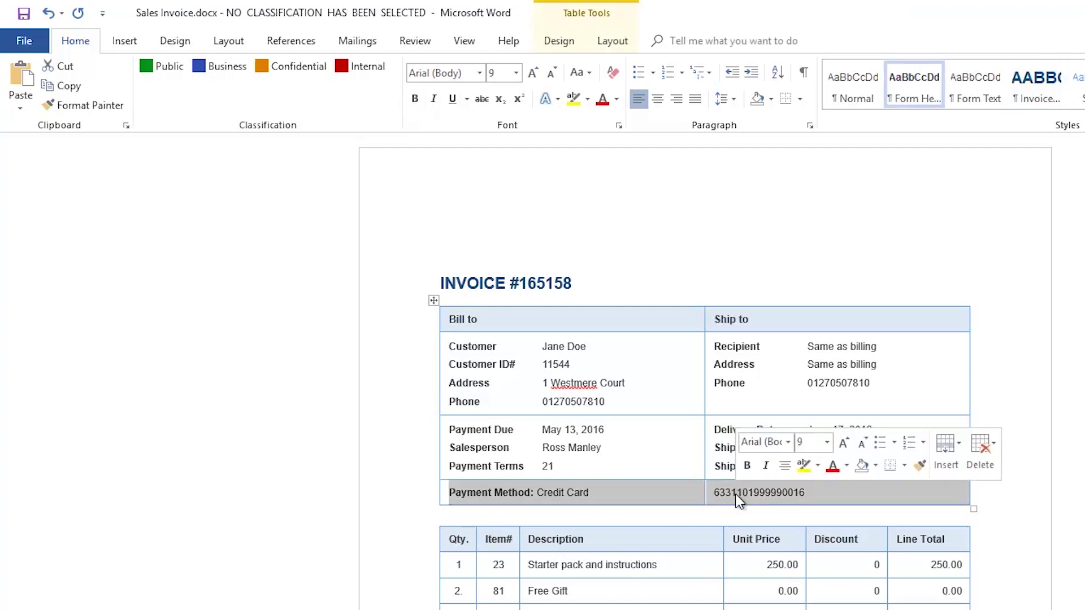
{"action": "left_click", "coordinate": [1045, 497]}
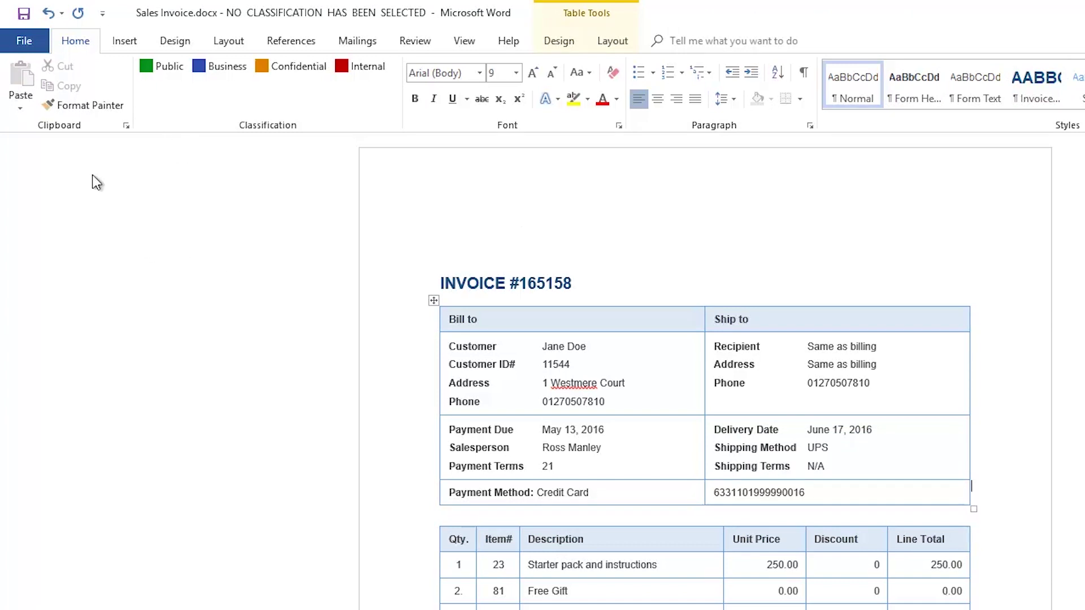
{"action": "left_click", "coordinate": [22, 14]}
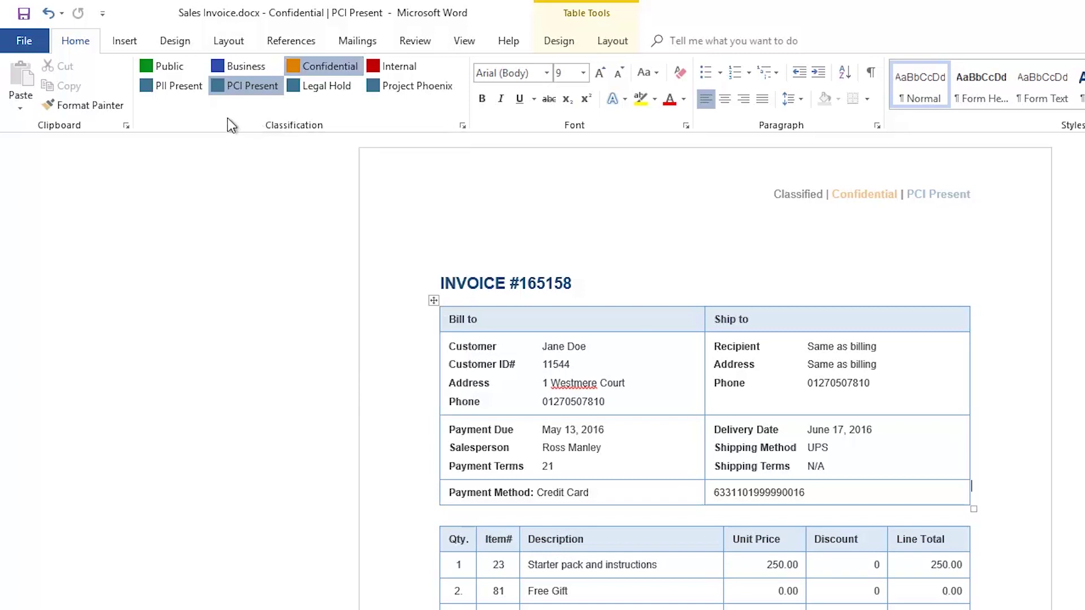
{"action": "left_click", "coordinate": [169, 67]}
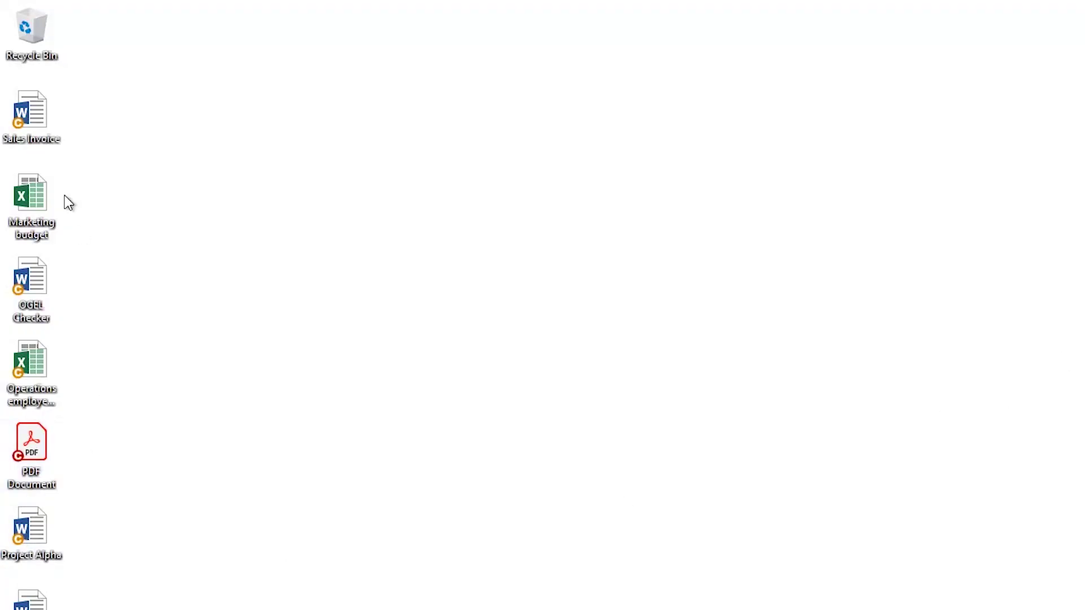
Address Today's Meeting to three suggested recipients (joe, r, j) and send it.
{"action": "left_click", "coordinate": [31, 114]}
{"action": "left_click", "coordinate": [430, 32]}
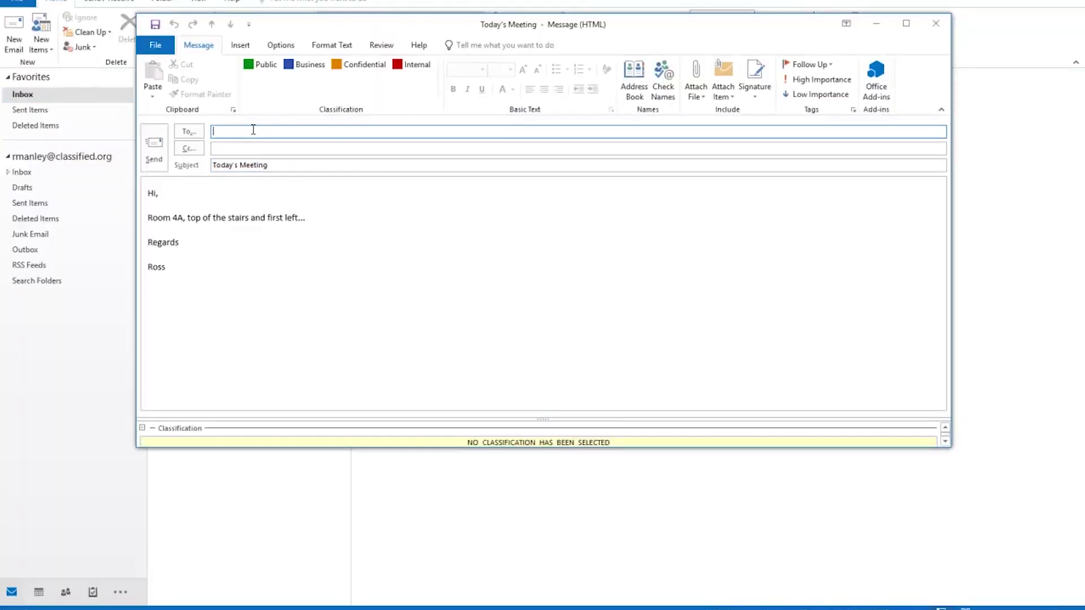
{"action": "type", "text": "joe"}
{"action": "key", "text": "Return"}
{"action": "type", "text": "ros"}
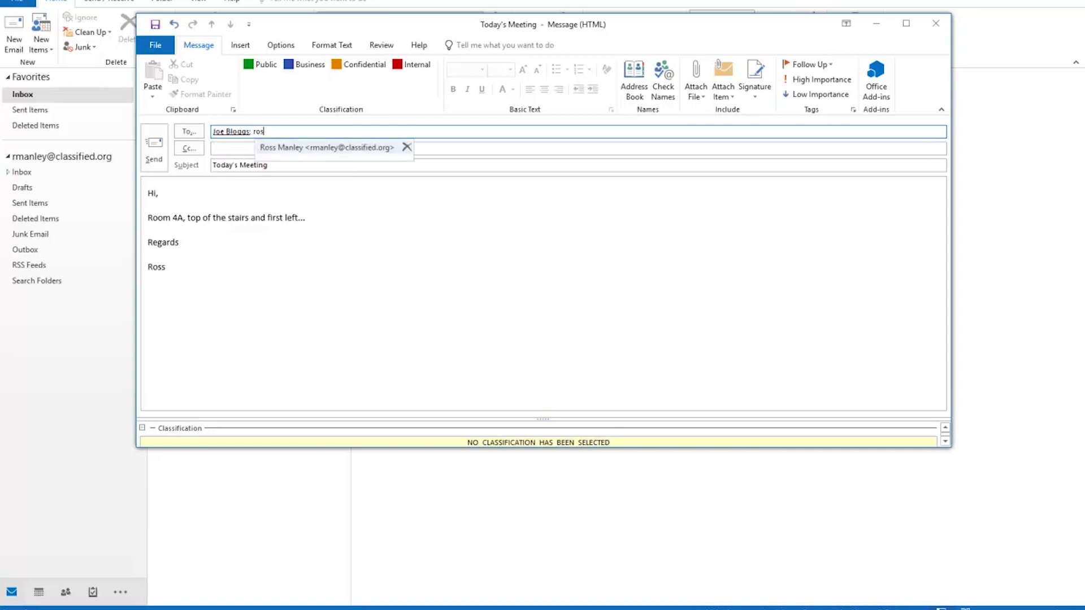
{"action": "key", "text": "Return"}
{"action": "type", "text": "jo"}
{"action": "key", "text": "Return"}
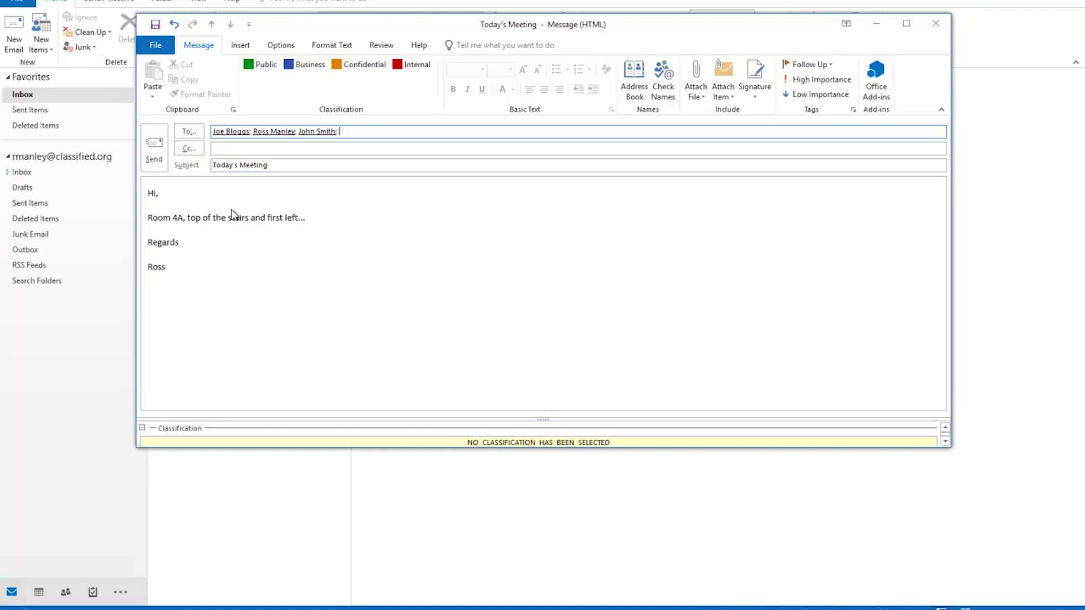
{"action": "left_click", "coordinate": [165, 157]}
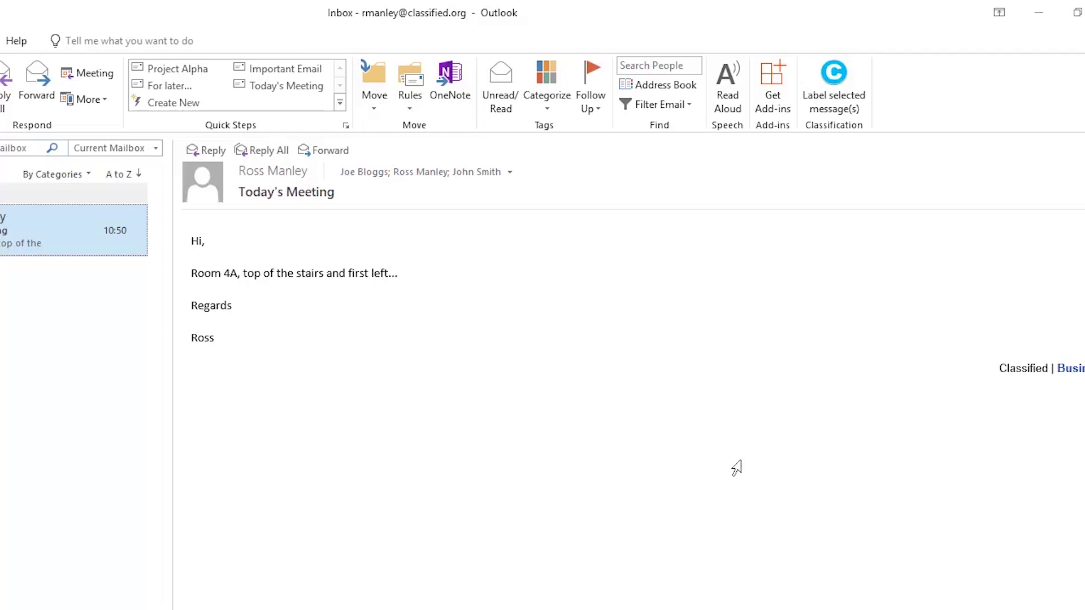
Start an Important Email addressed to jane's external address and joe.
{"action": "left_click", "coordinate": [282, 70]}
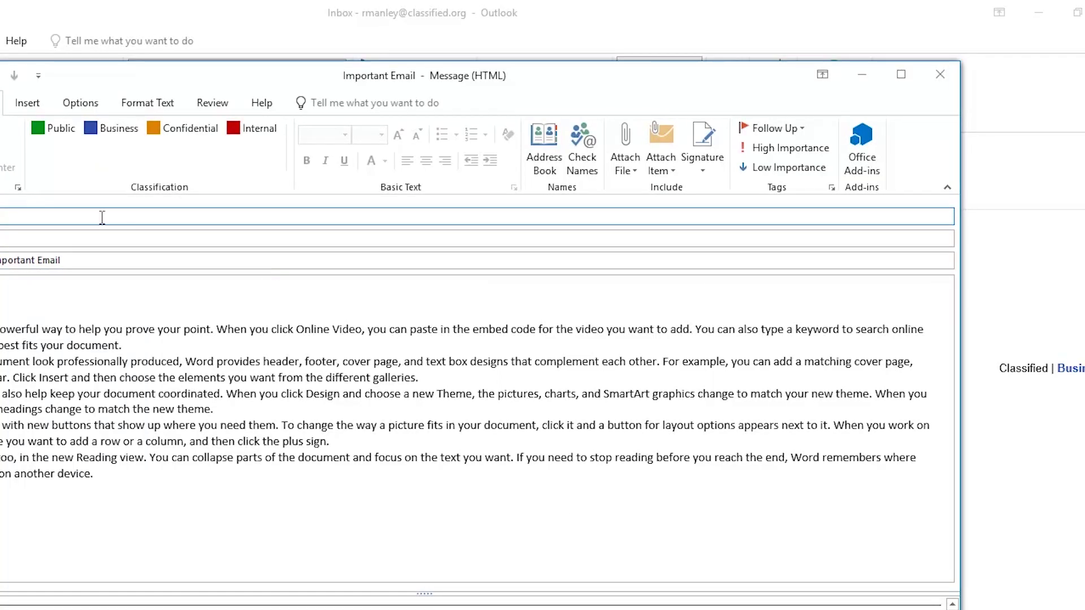
{"action": "type", "text": "jane"}
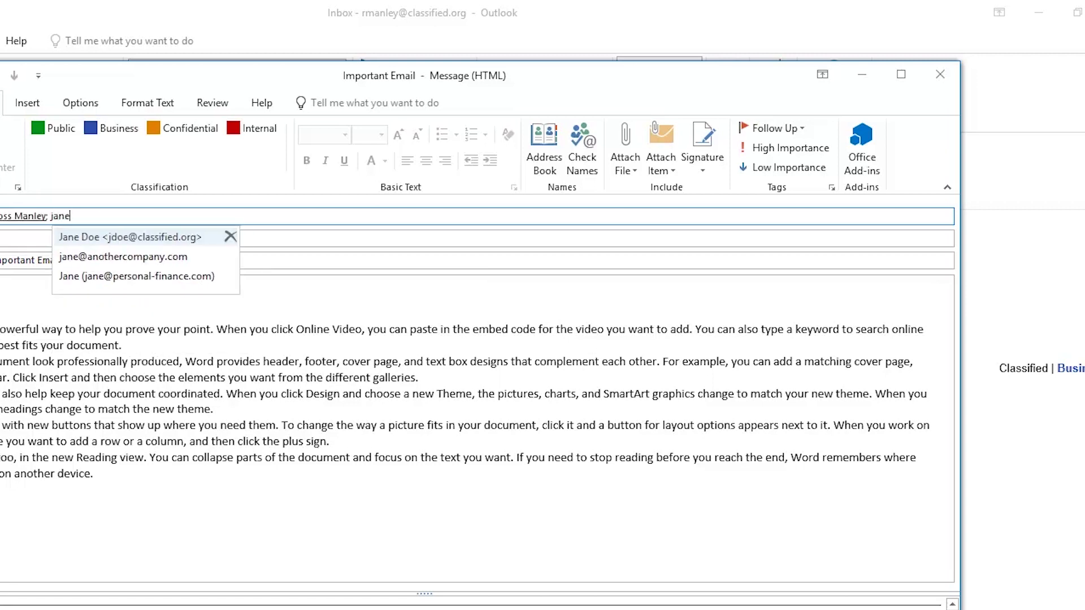
{"action": "key", "text": "Down"}
{"action": "key", "text": "Return"}
{"action": "type", "text": "joe"}
{"action": "key", "text": "Return"}
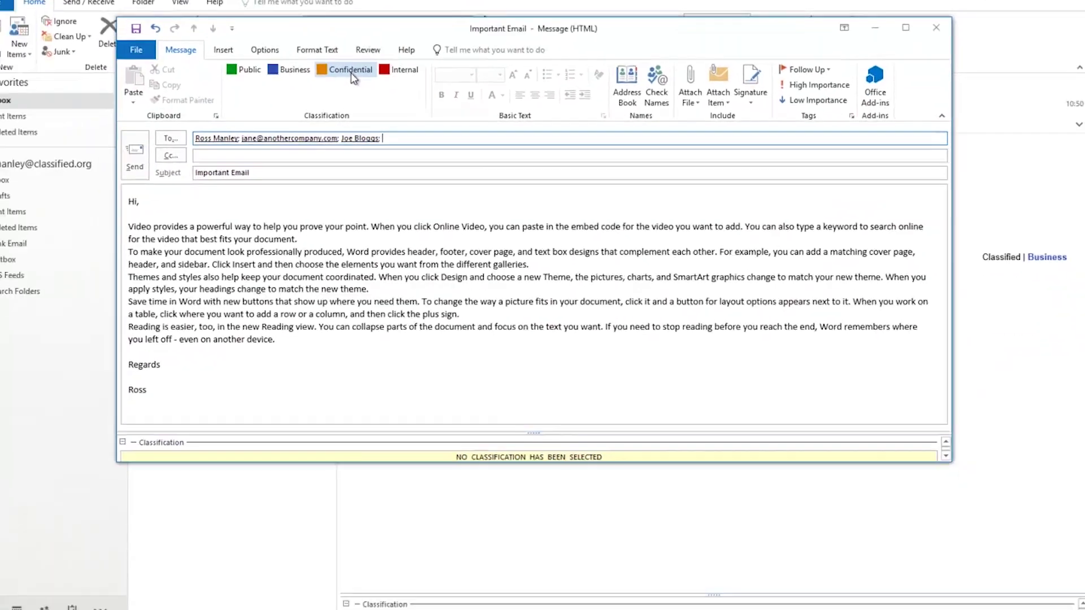
Label the email Confidential | PII Present, attempt sending, and go back from Policy Check.
{"action": "left_click", "coordinate": [339, 64]}
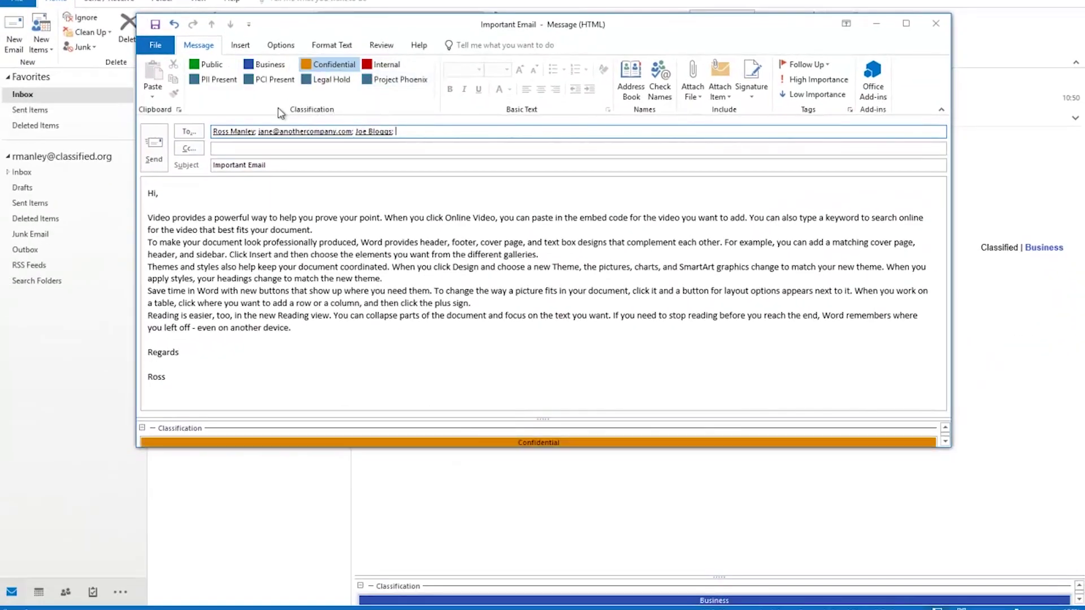
{"action": "left_click", "coordinate": [215, 79]}
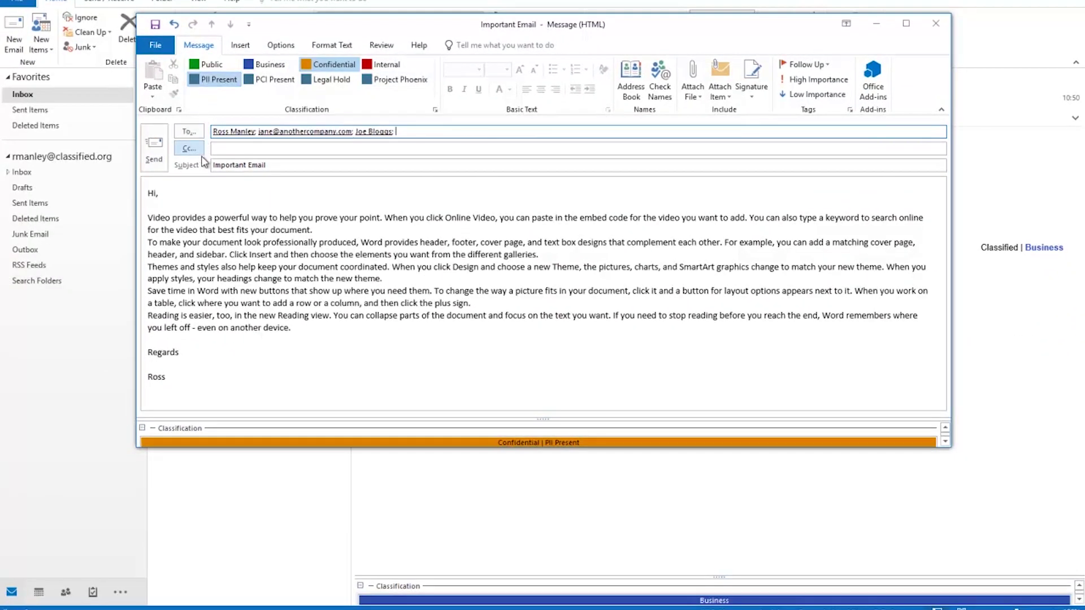
{"action": "left_click", "coordinate": [157, 154]}
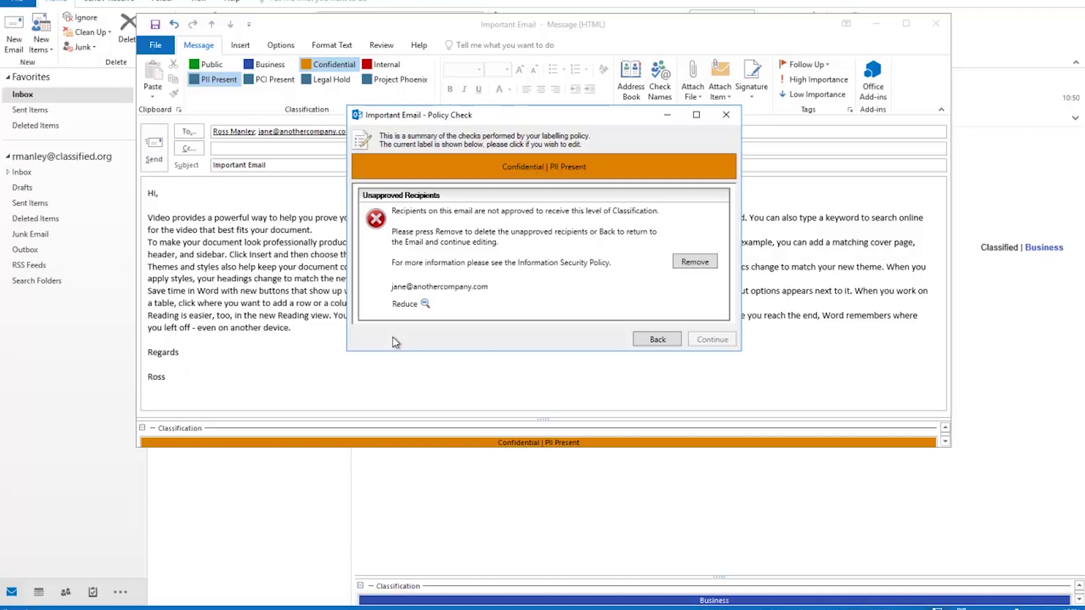
{"action": "left_click", "coordinate": [657, 339]}
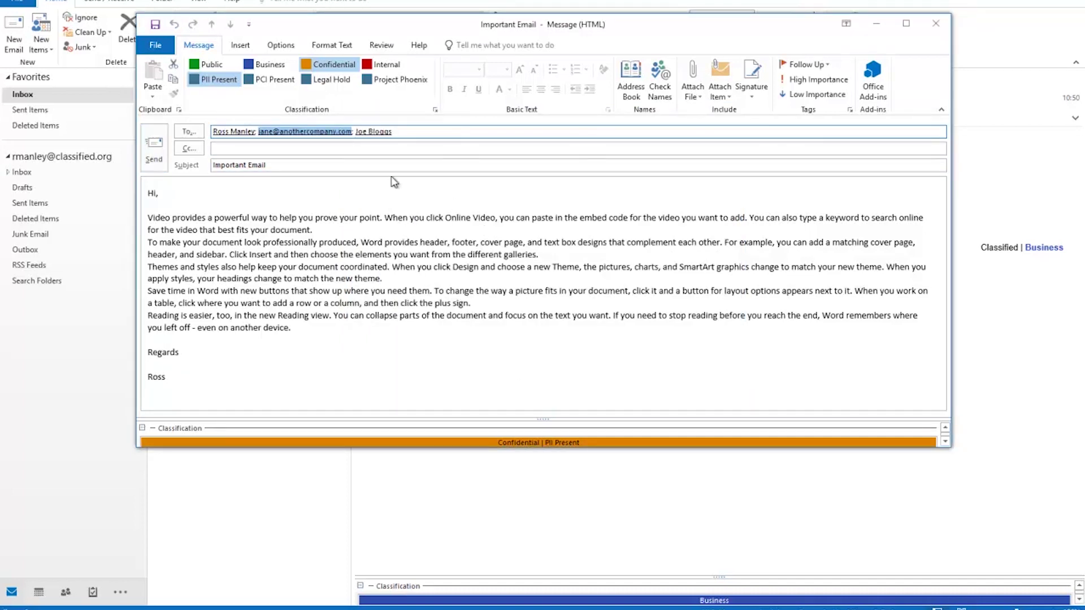
Replace the external recipient with jane's internal address and send the email.
{"action": "type", "text": "jane"}
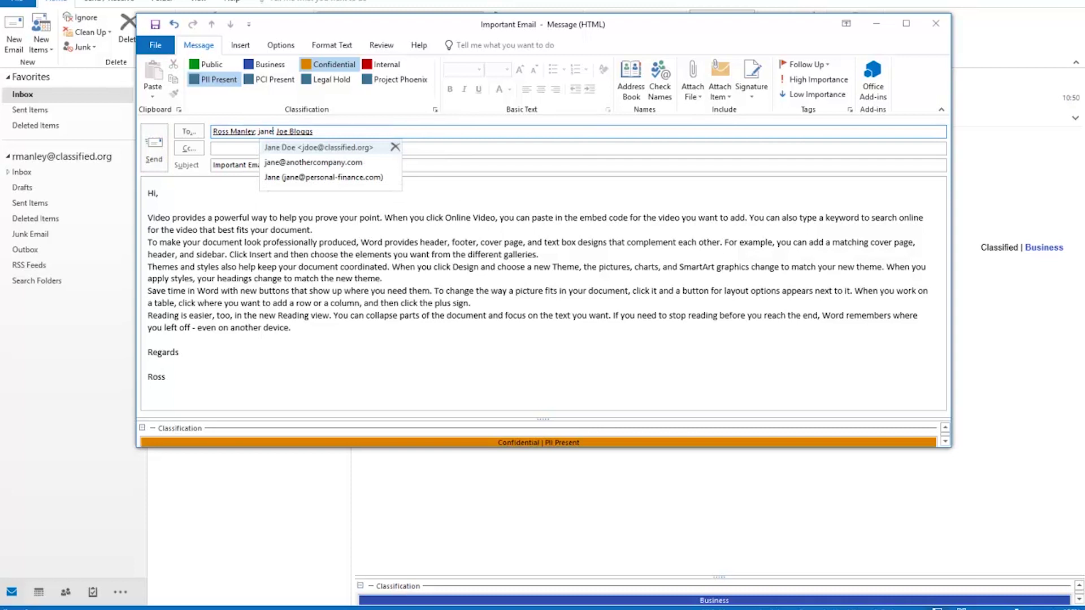
{"action": "left_click", "coordinate": [343, 149]}
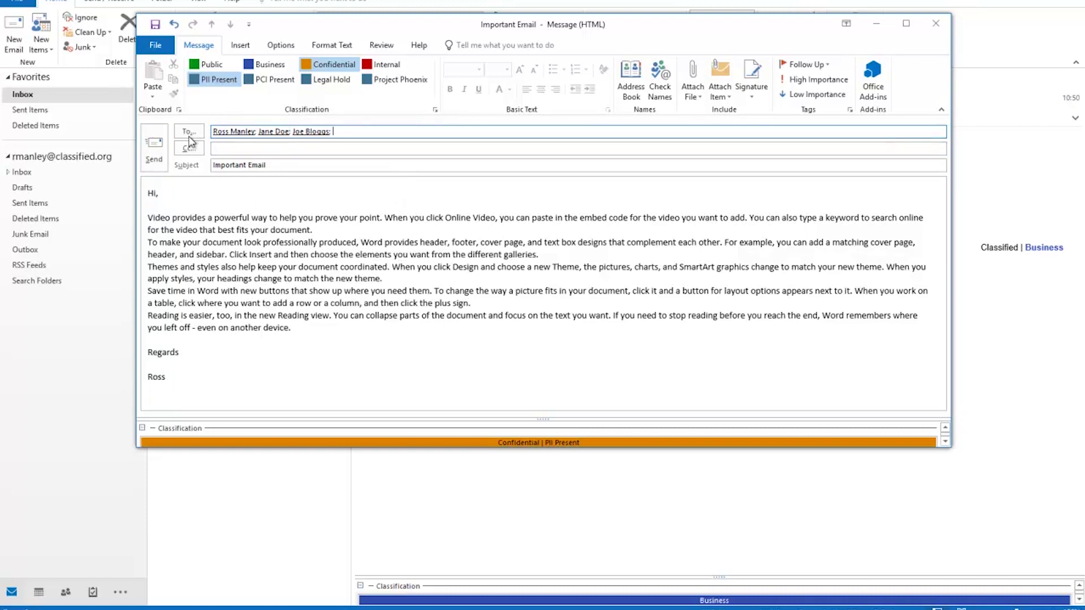
{"action": "left_click", "coordinate": [146, 139]}
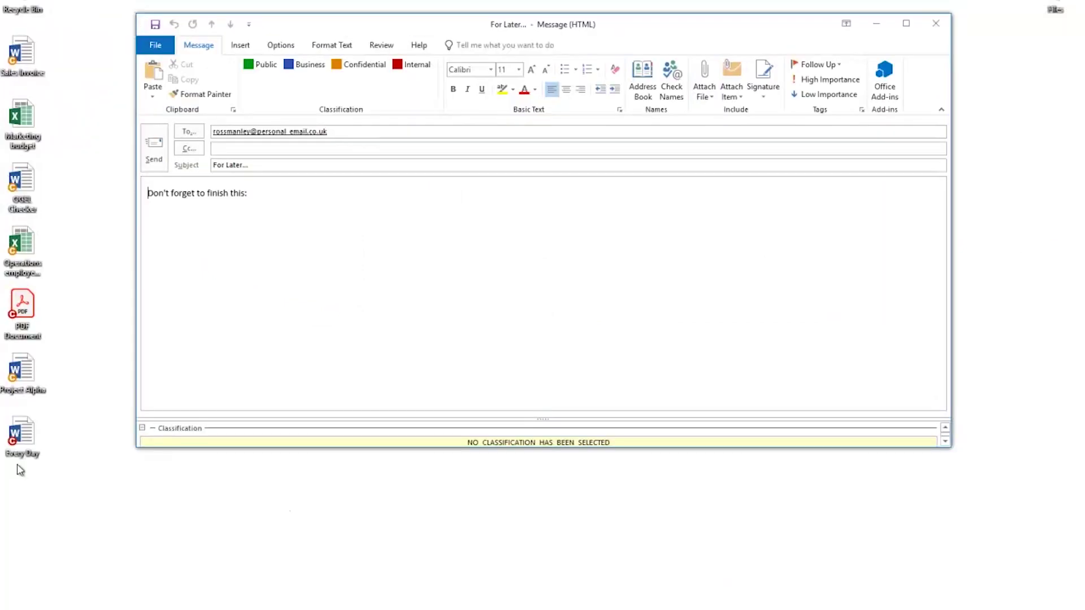
Attach Every Day.docx to an email, label it Public, and try sending it.
{"action": "left_click_drag", "start_coordinate": [14, 444], "coordinate": [317, 194]}
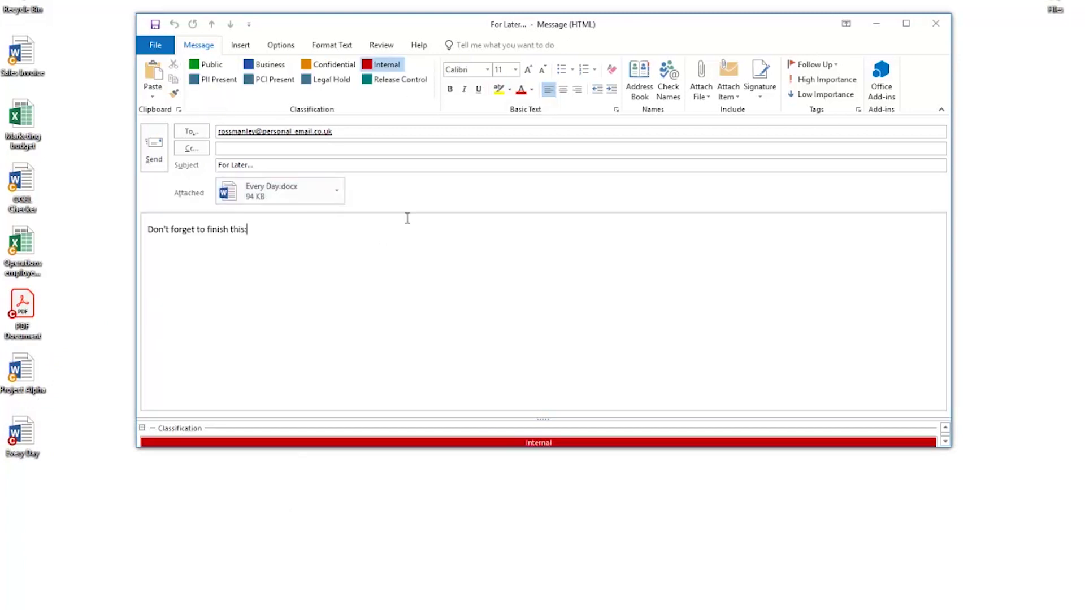
{"action": "mouse_move", "coordinate": [381, 65]}
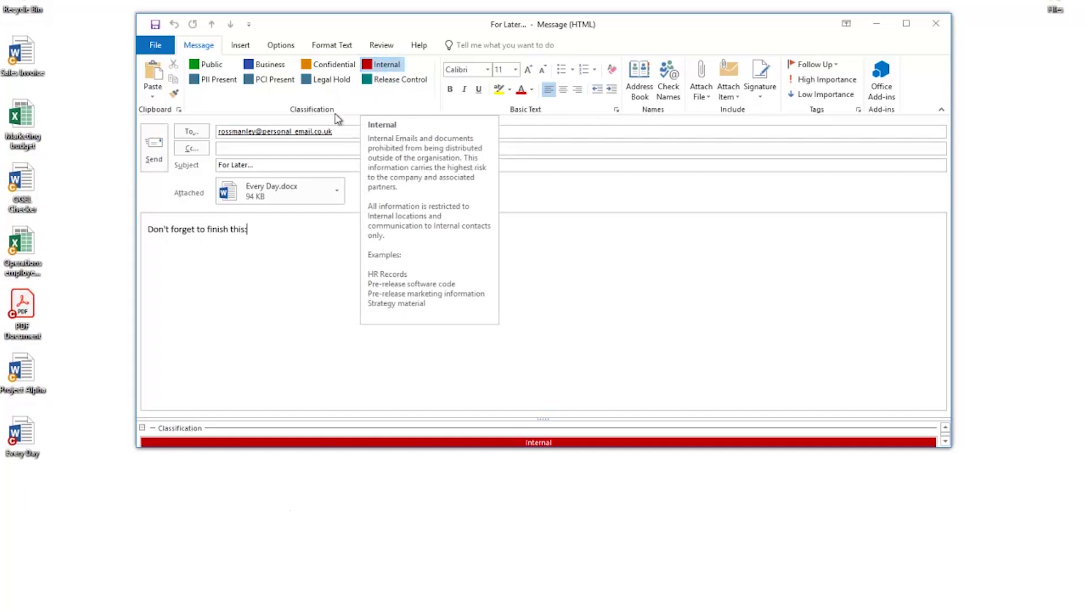
{"action": "left_click", "coordinate": [211, 65]}
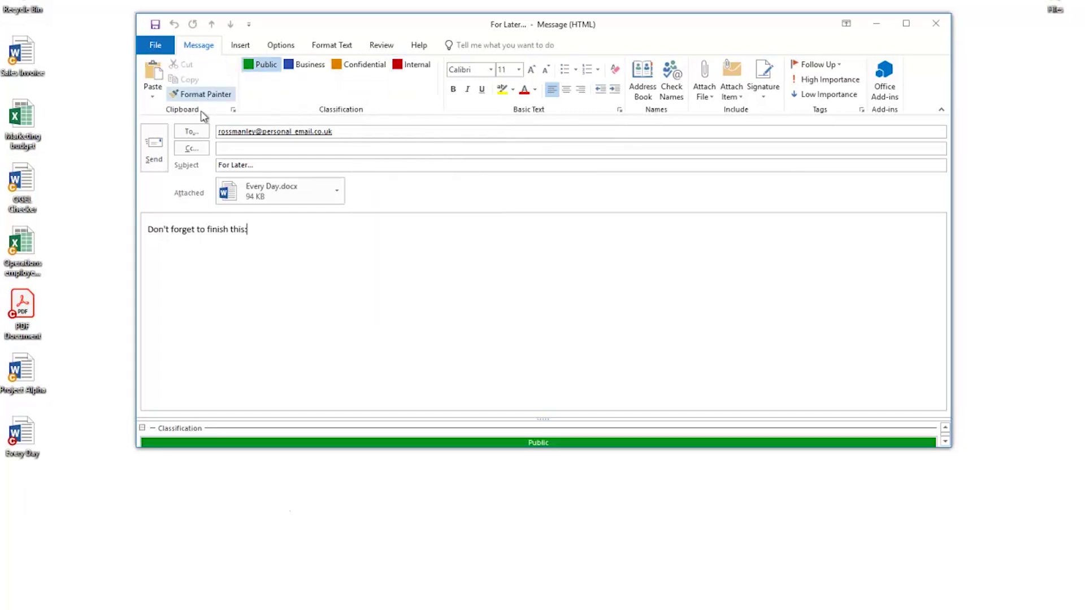
{"action": "left_click", "coordinate": [153, 148]}
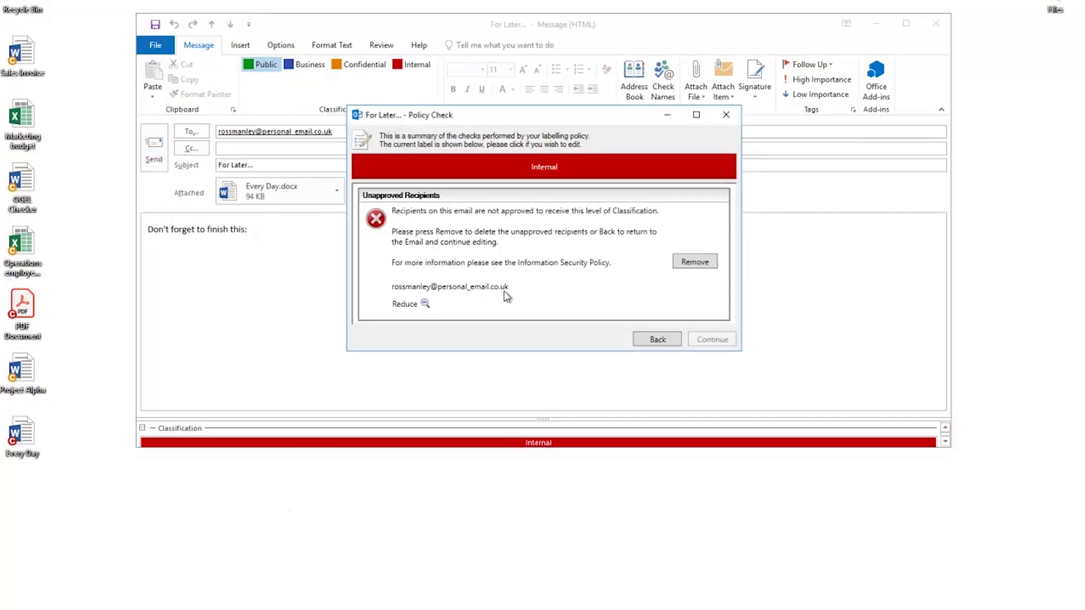
Attach Marketing budget.xlsx to another email, label it Public, and try sending it.
{"action": "left_click_drag", "start_coordinate": [26, 127], "coordinate": [190, 202]}
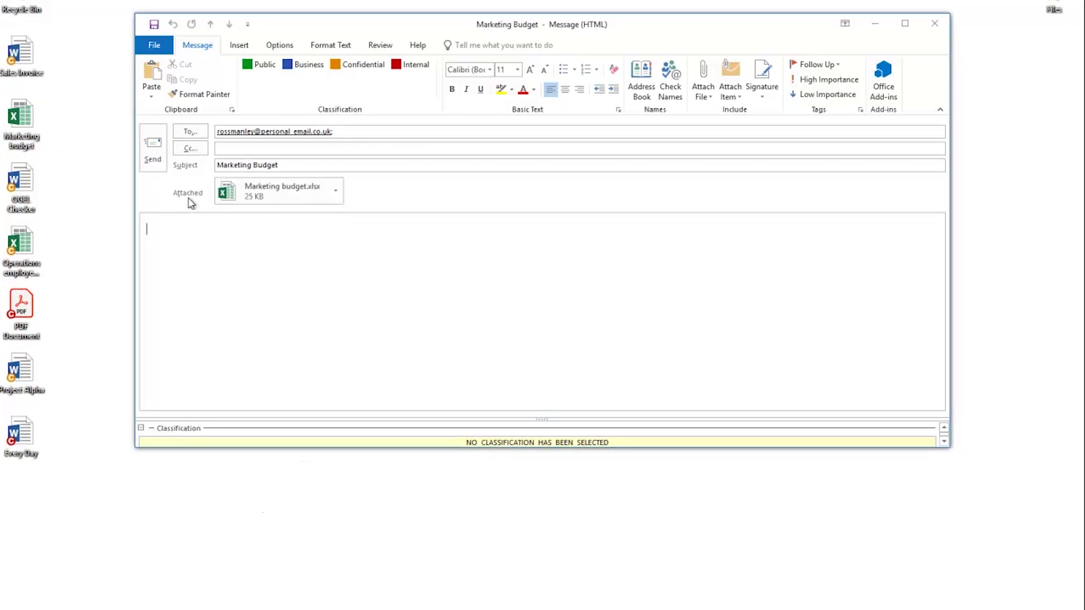
{"action": "left_click", "coordinate": [258, 66]}
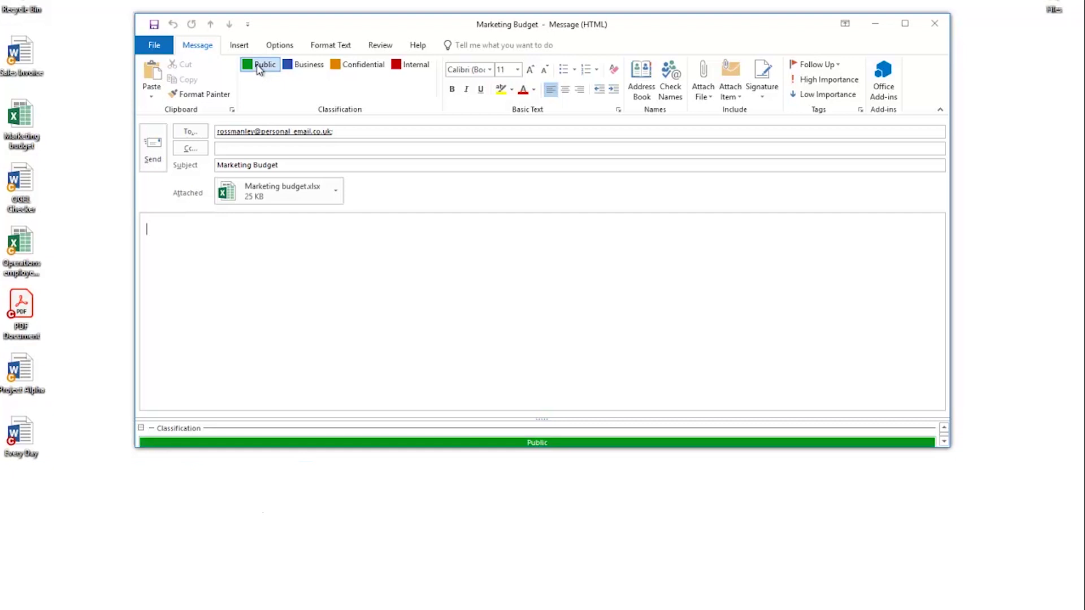
{"action": "left_click", "coordinate": [155, 143]}
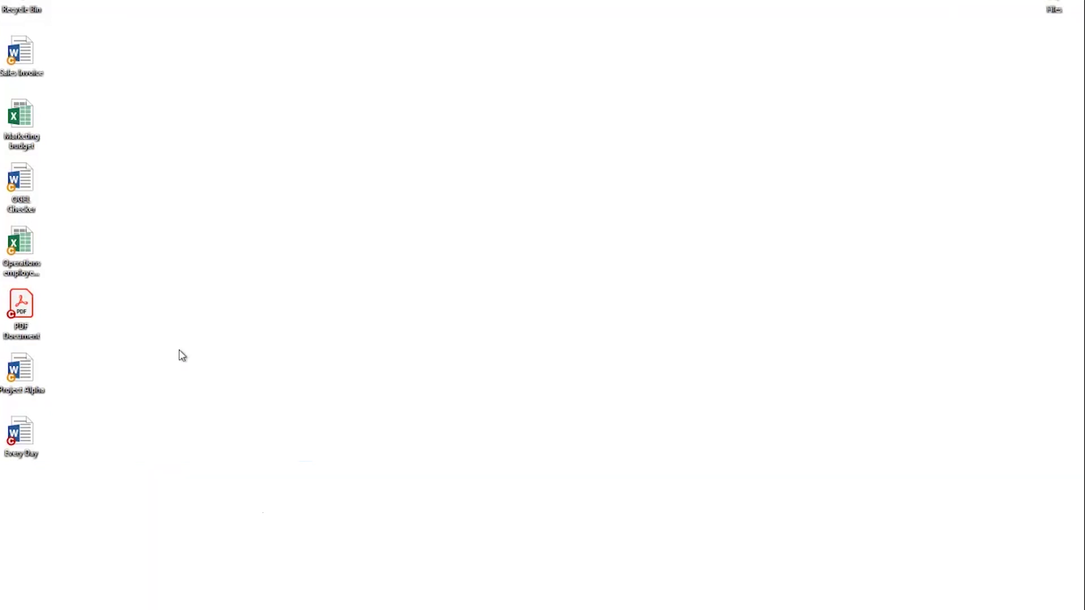
Reclassify the PDF Document as Public, continue, then back out of the downgrade reason dialog.
{"action": "right_click", "coordinate": [21, 312]}
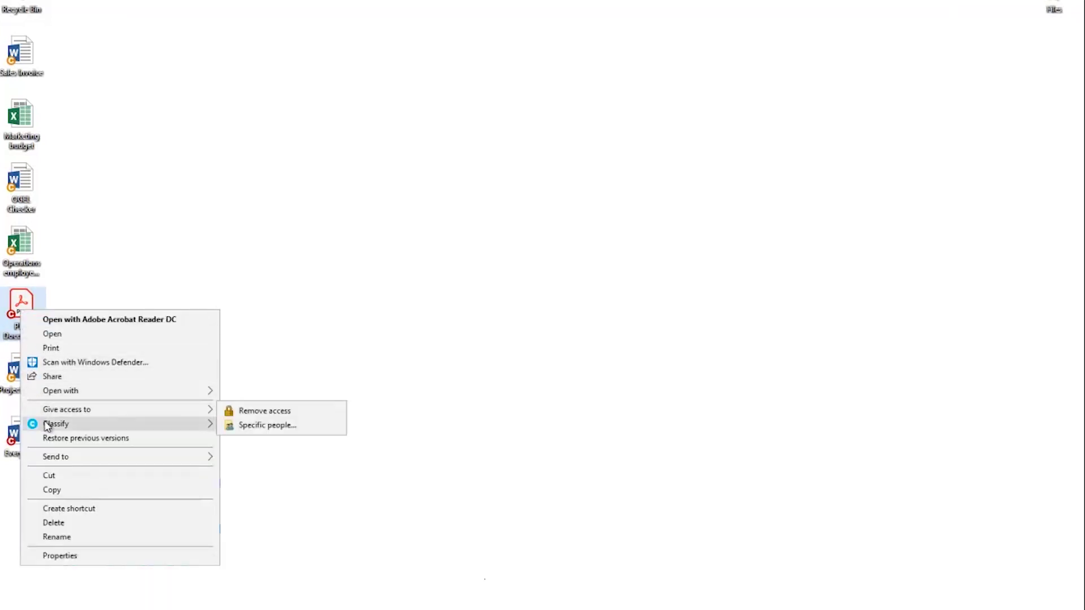
{"action": "mouse_move", "coordinate": [56, 424]}
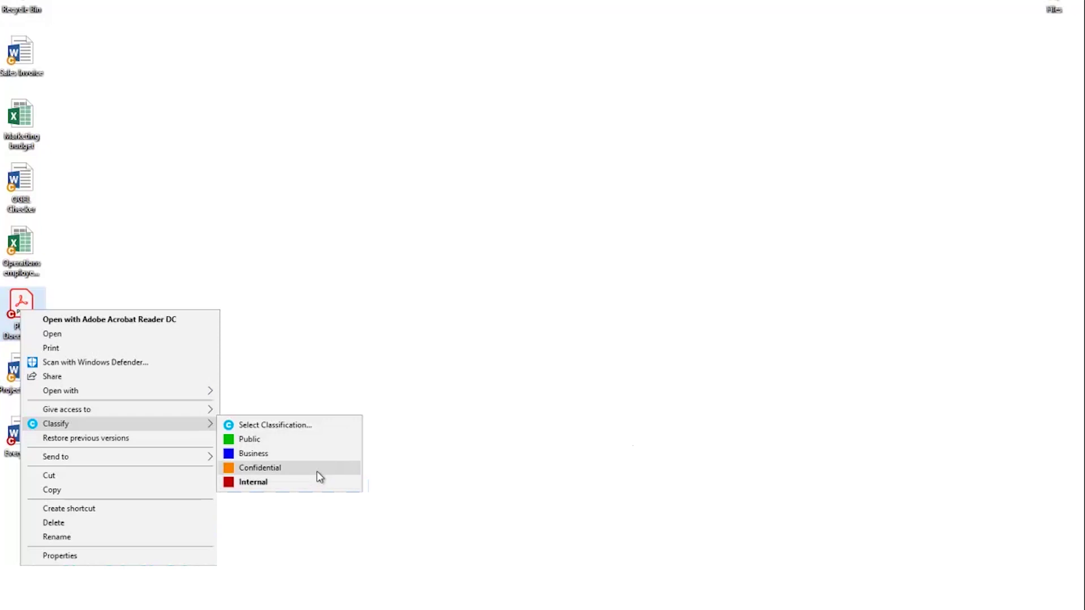
{"action": "left_click", "coordinate": [318, 444]}
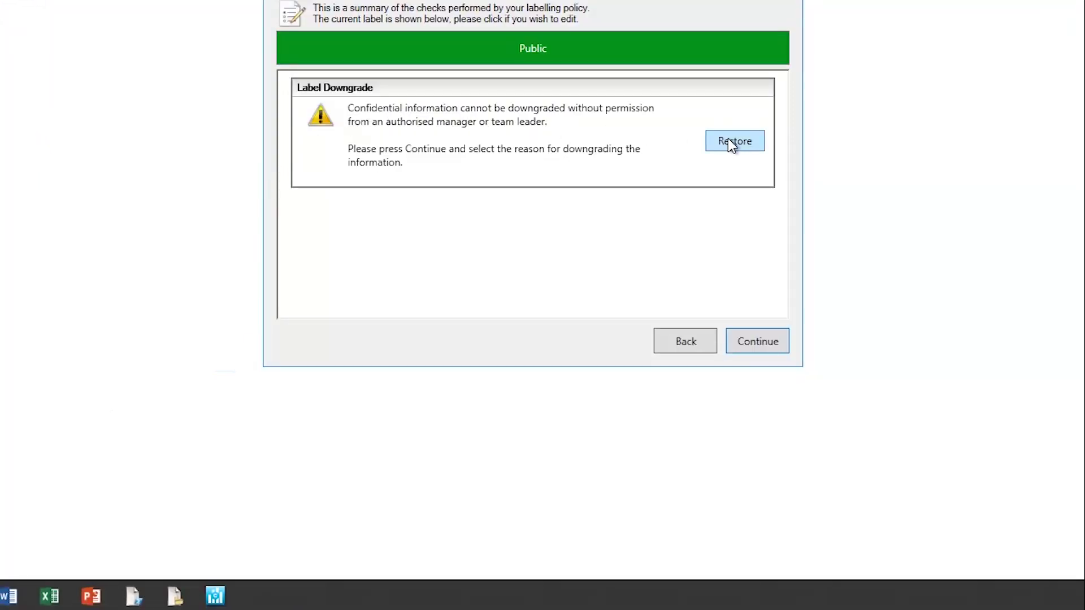
{"action": "left_click", "coordinate": [746, 341]}
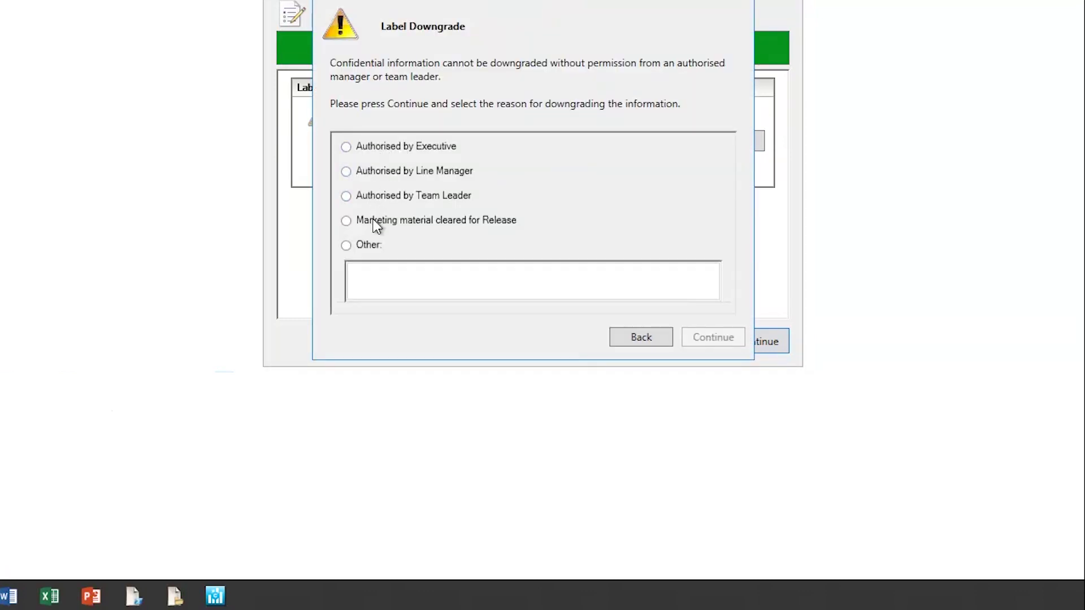
{"action": "left_click", "coordinate": [625, 331]}
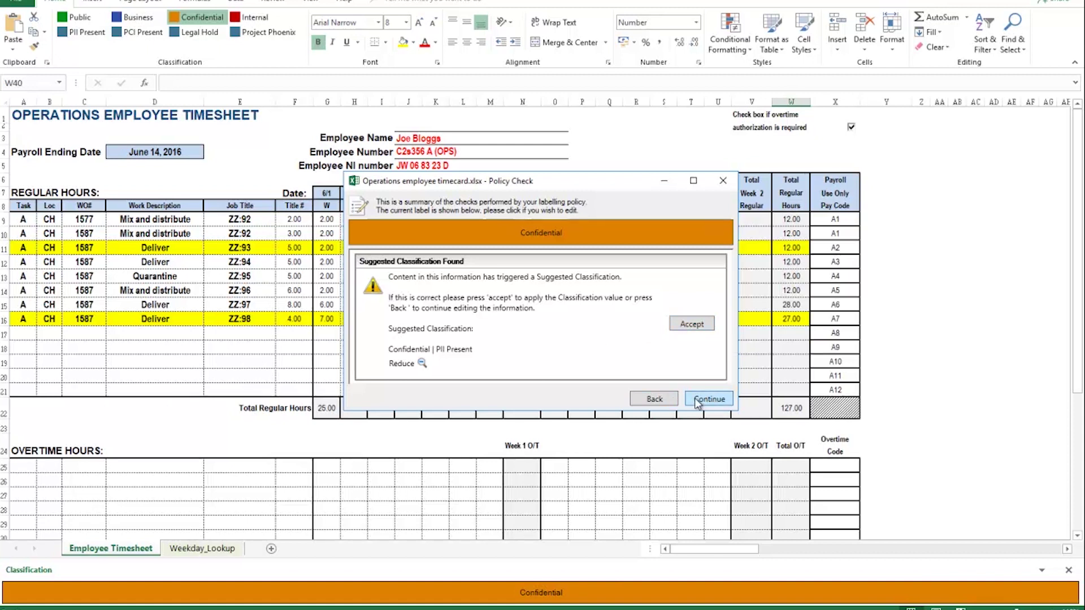
Accept the suggested Confidential | PII Present label for the Operations timecard workbook.
{"action": "left_click", "coordinate": [693, 326]}
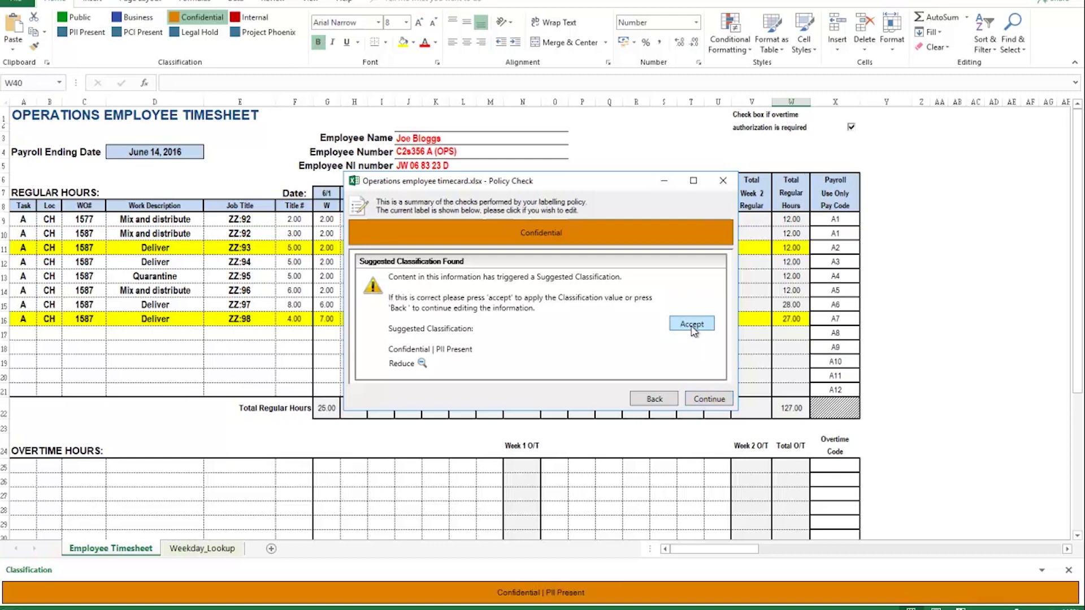